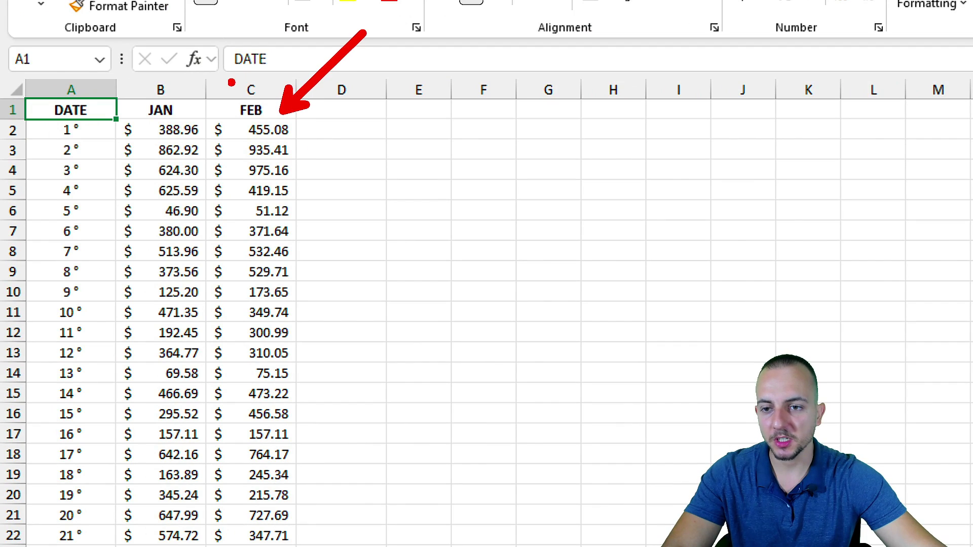
Enter the header CHANGE in cell D1.
key(Escape)
click(335, 87)
click(368, 113)
text(CHANGE)
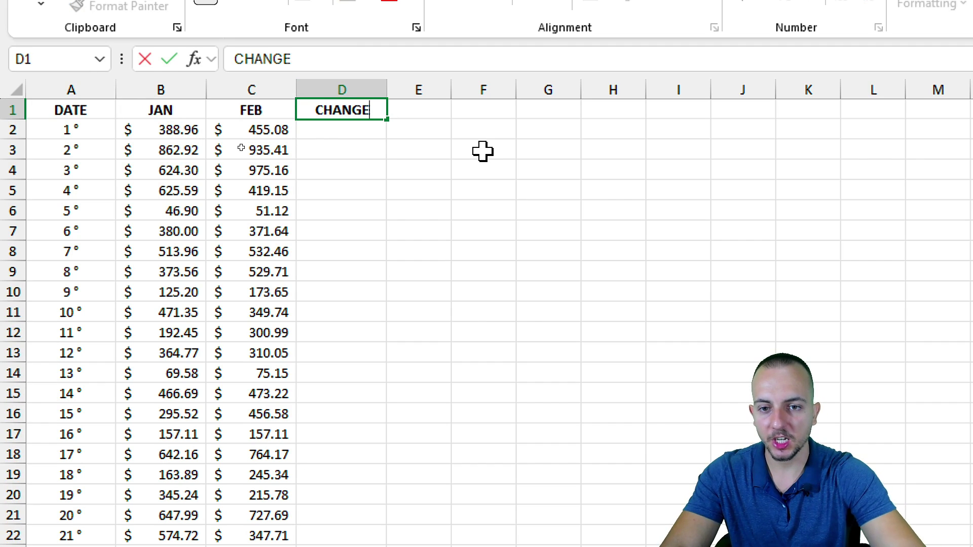
key(Return)
Enter the ratio formula =C2/B2 in D2.
text(=)
click(261, 133)
text(/)
click(178, 132)
key(Return)
Fill the =C2/B2 formula down from D2 to D32.
click(363, 131)
drag(387, 142, 383, 479)
click(345, 204)
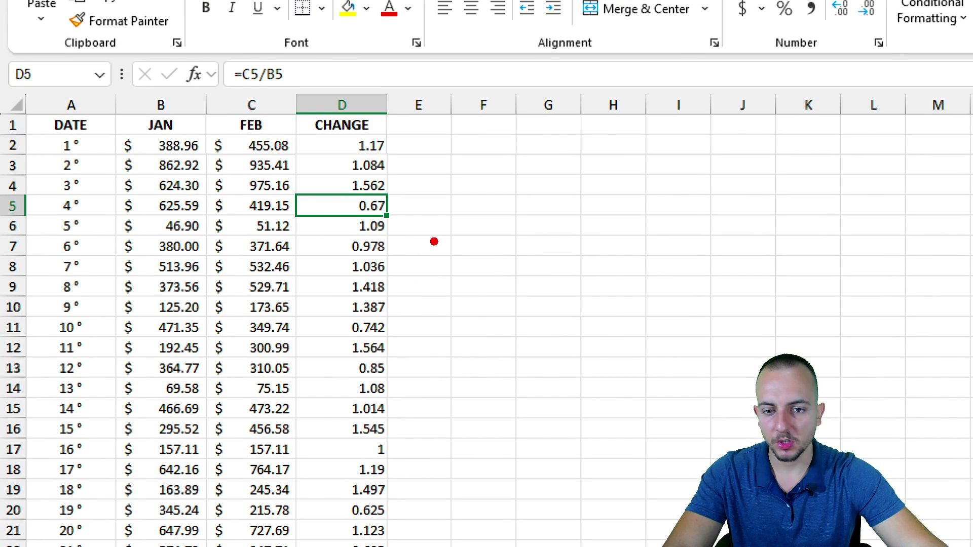
drag(341, 188, 484, 279)
Apply Percent Style to D2:D32 so the ratios read 117%, 108%, and so on.
drag(494, 166, 518, 251)
mouse_move(551, 134)
mouse_down()
mouse_move(515, 279)
mouse_move(613, 259)
mouse_up()
key(Escape)
mouse_move(333, 147)
mouse_down()
mouse_move(314, 348)
mouse_move(319, 473)
mouse_move(340, 474)
mouse_up()
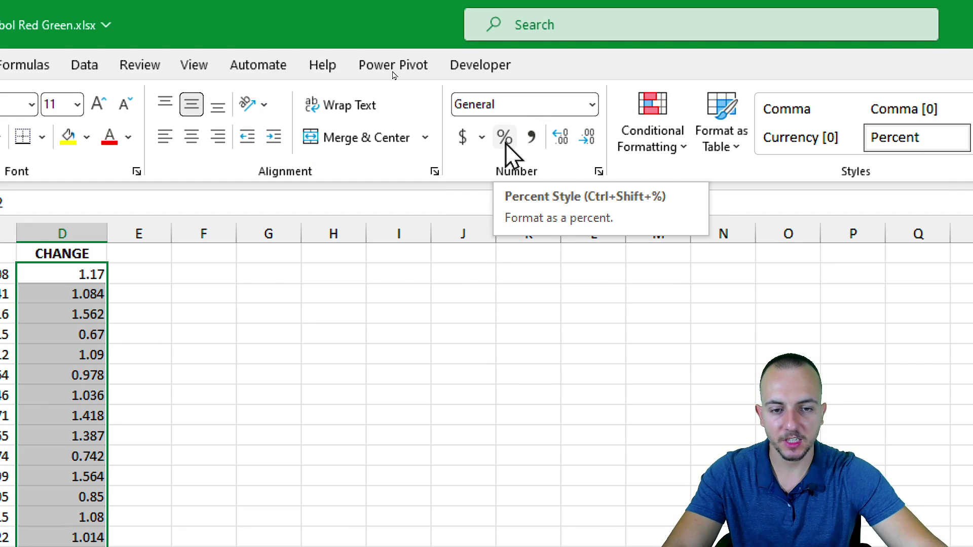
click(505, 144)
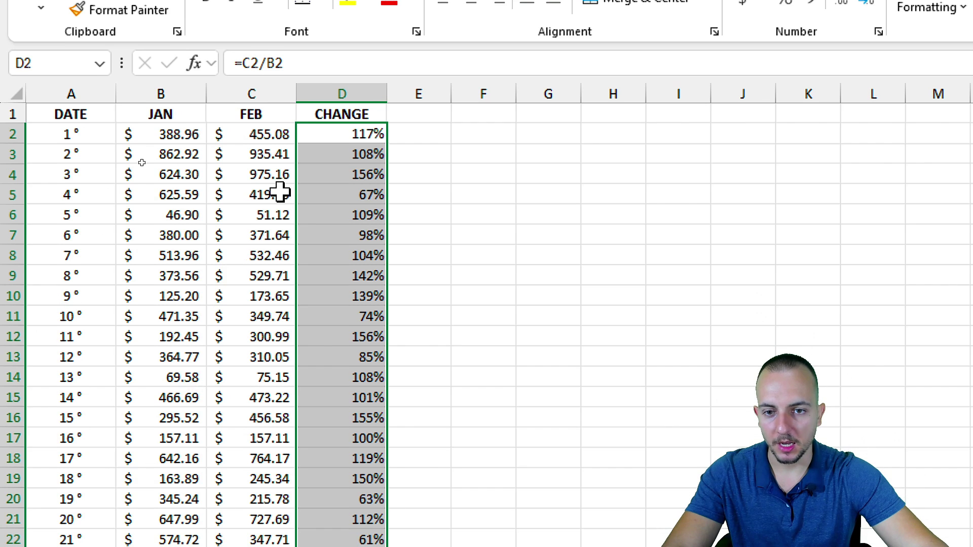
click(360, 133)
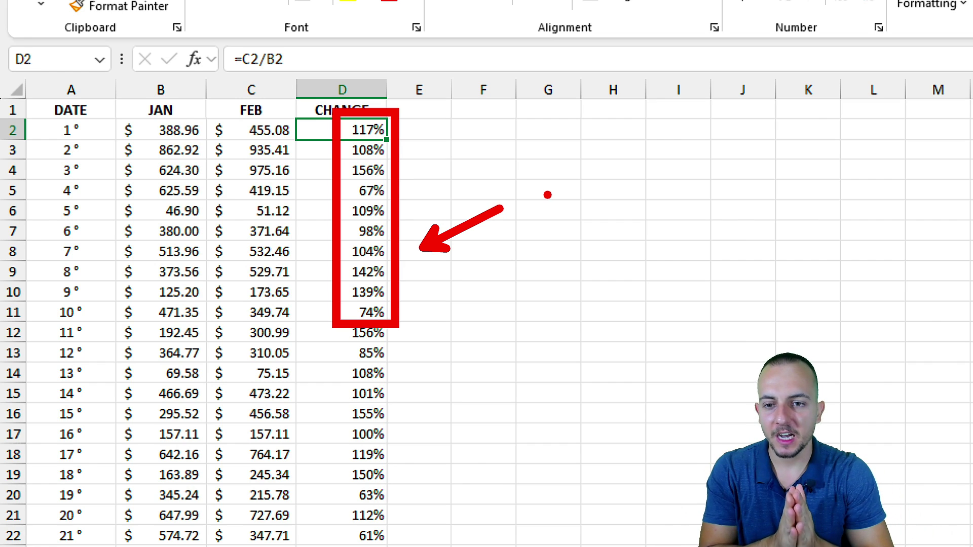
Change D2's formula to =(C2/B2)-1 so it shows a 17% change.
double_click(348, 127)
text(()
click(355, 131)
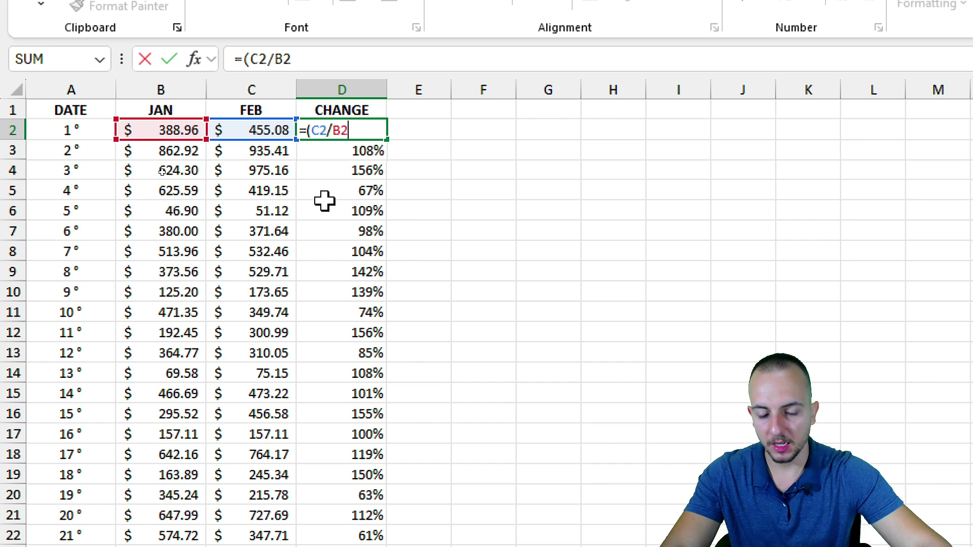
text()-1)
key(Return)
Hand-write a note explaining that subtracting 1 removes the 100%, circling D2's 17%.
mouse_move(466, 135)
mouse_down()
mouse_move(489, 217)
mouse_move(436, 233)
mouse_up()
drag(554, 229, 623, 224)
drag(541, 196, 606, 194)
mouse_move(673, 142)
mouse_down()
mouse_move(681, 182)
mouse_move(661, 237)
mouse_up()
mouse_move(733, 182)
mouse_down()
mouse_move(759, 219)
mouse_move(742, 210)
mouse_up()
drag(811, 174, 858, 192)
drag(918, 163, 872, 232)
drag(876, 173, 889, 167)
drag(906, 223, 917, 231)
click(772, 247)
mouse_move(396, 107)
mouse_down()
mouse_move(405, 136)
mouse_move(377, 99)
mouse_move(507, 89)
mouse_up()
Fill the =(C2/B2)-1 formula from D2 down to D32.
key(Escape)
click(383, 134)
drag(387, 141, 377, 452)
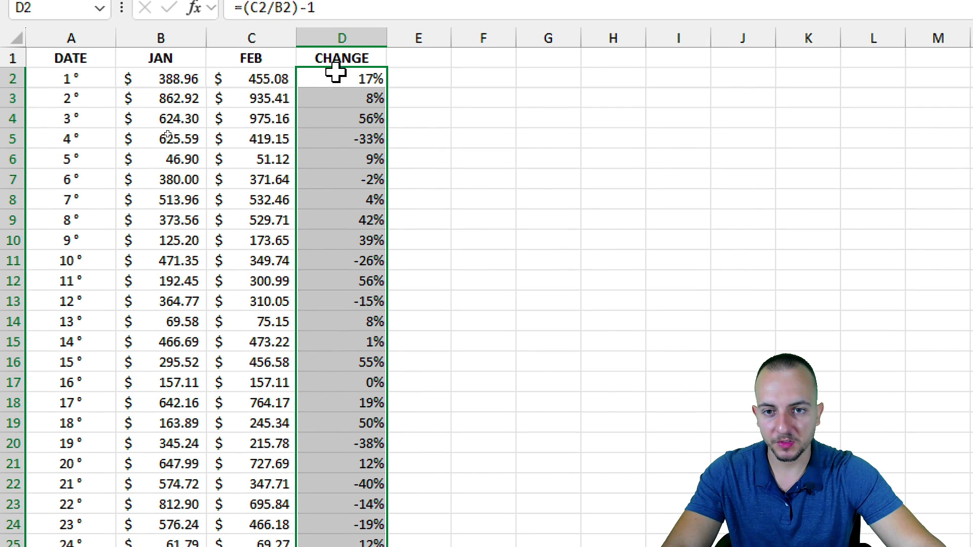
Mark up the -33% value in D5 with a box and an arrow.
click(335, 72)
key(ctrl+2)
drag(334, 122, 404, 153)
drag(407, 168, 473, 204)
key(Escape)
Apply the 3 Triangles icon set to the CHANGE values D2:D32.
drag(360, 76, 336, 473)
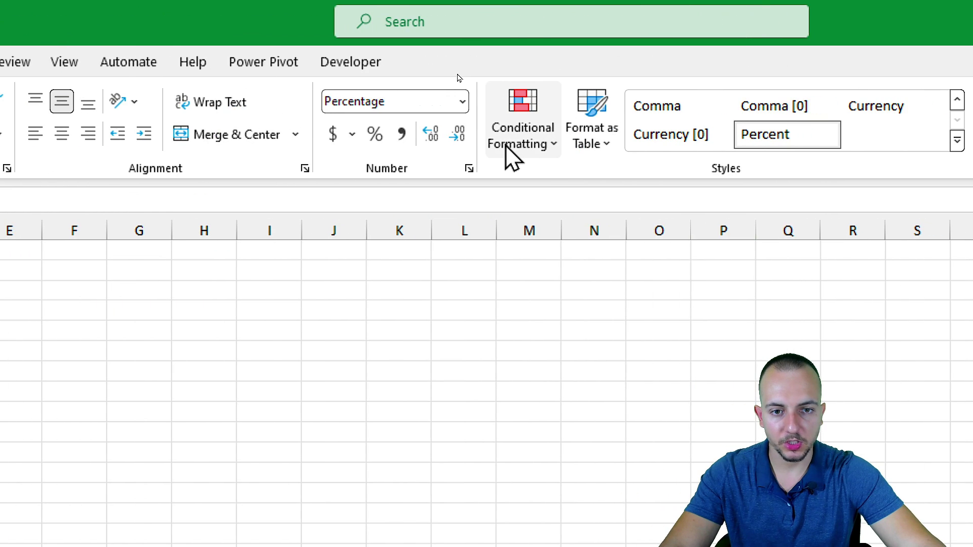
click(932, 96)
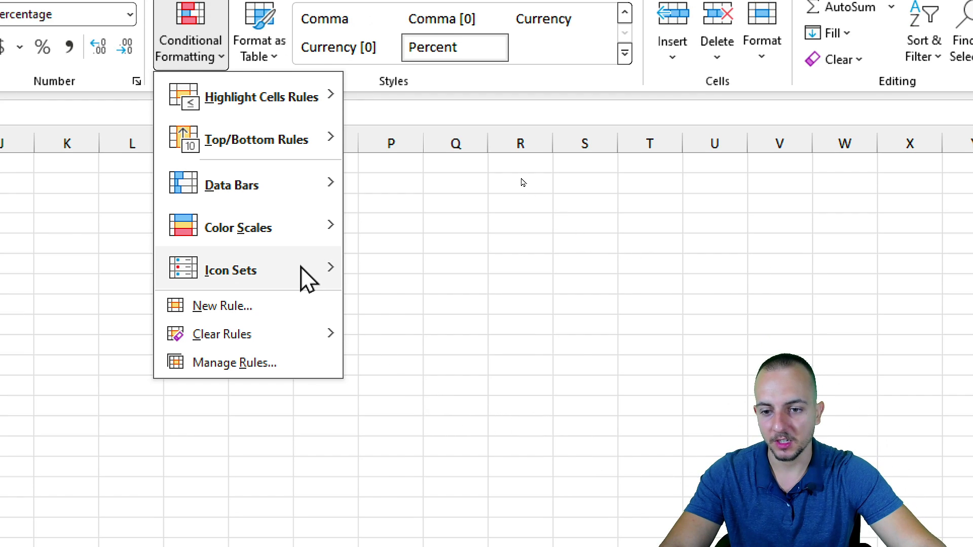
mouse_move(301, 267)
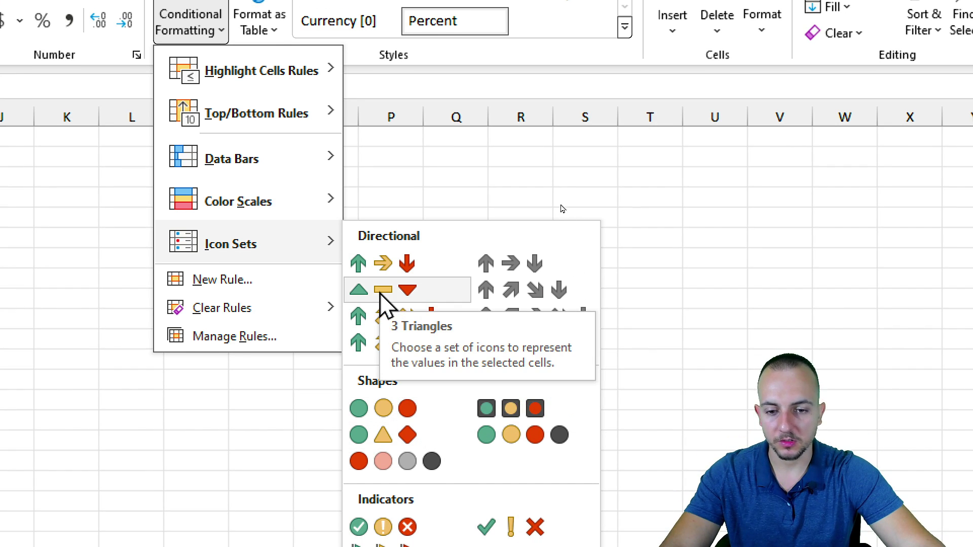
click(383, 304)
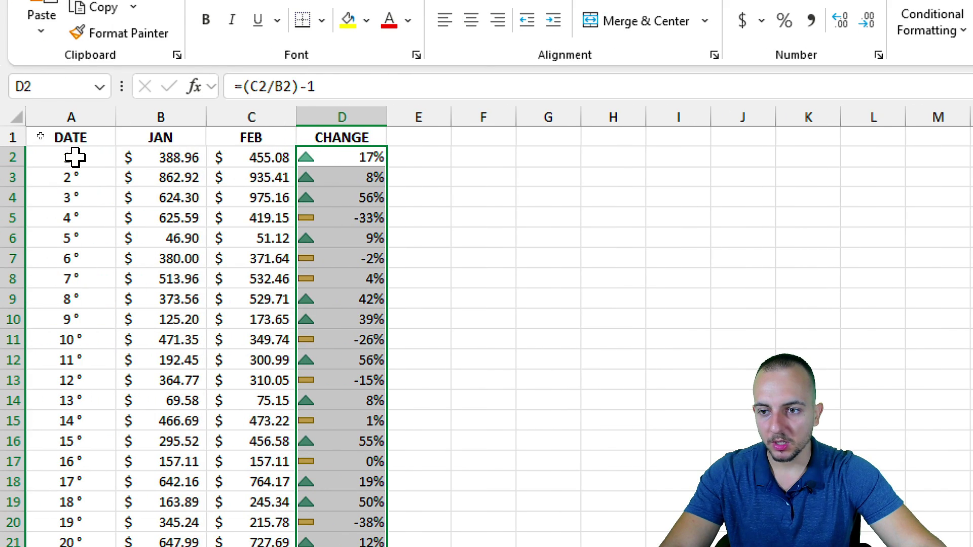
click(101, 142)
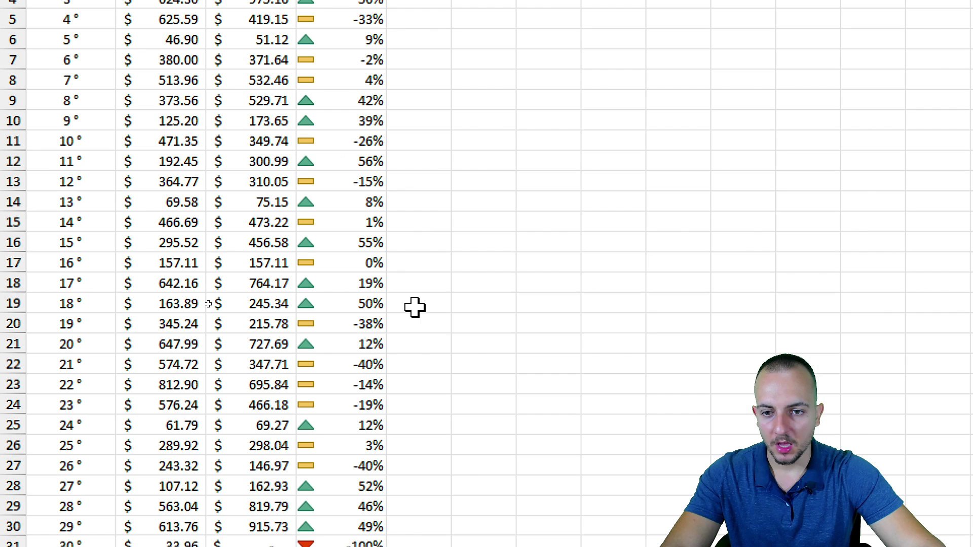
Sketch markings explaining the yellow and triangle icons.
mouse_move(287, 169)
mouse_down()
mouse_move(404, 199)
mouse_move(505, 247)
mouse_up()
key(e)
drag(473, 130, 561, 159)
key(Escape)
Open Manage Rules for D2:D32 and select the Icon Set rule.
drag(361, 79, 354, 478)
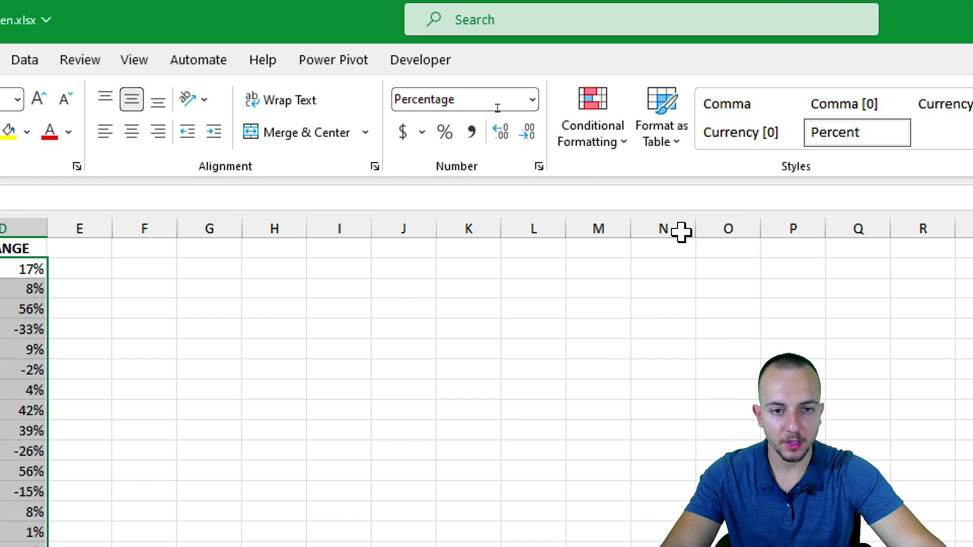
click(932, 15)
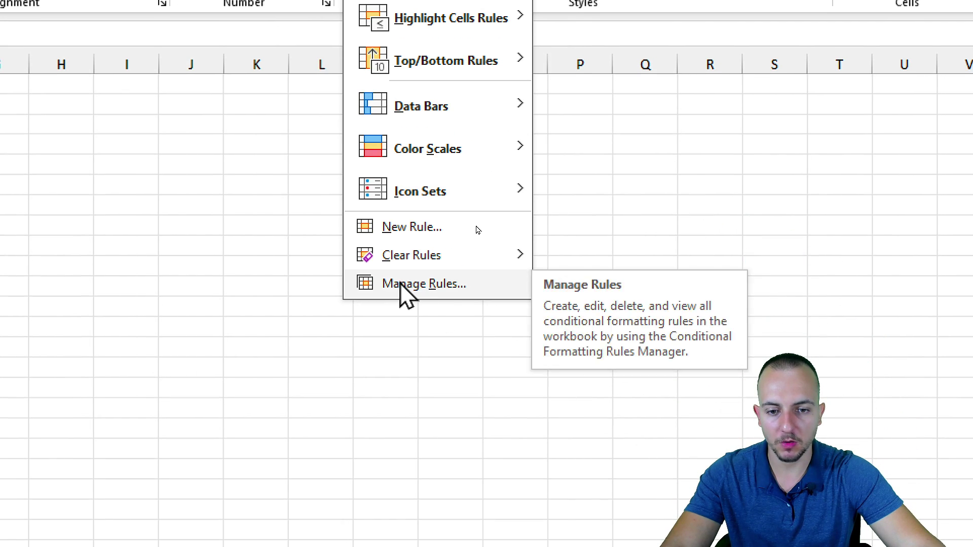
click(400, 281)
click(477, 252)
Set both thresholds to Number 0: green up triangle for > 0, yellow for >= 0.
click(451, 182)
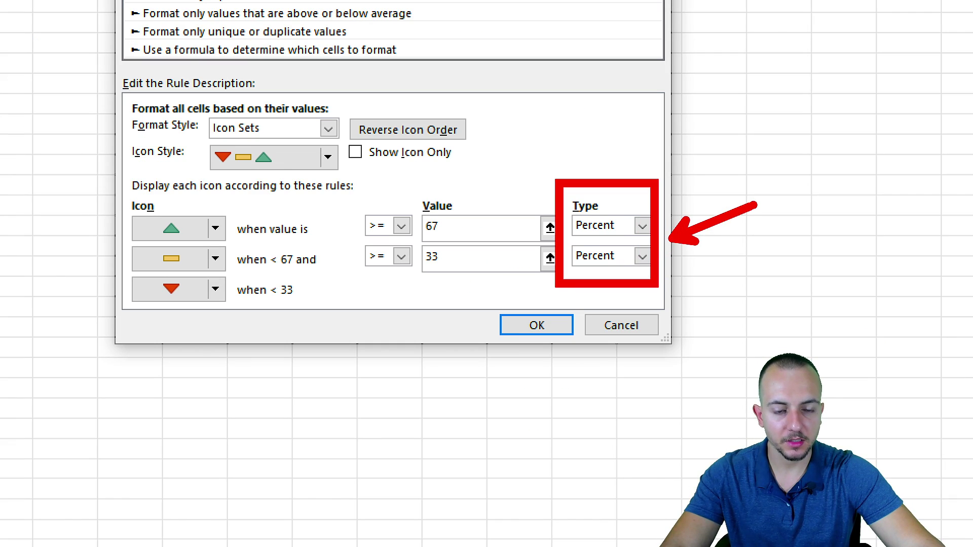
click(642, 226)
click(623, 244)
click(642, 255)
click(618, 275)
click(213, 236)
click(330, 232)
click(401, 226)
click(386, 258)
click(401, 257)
click(394, 275)
Keep the red down triangle for values below 0, then save and apply the rule.
drag(213, 246, 212, 282)
key(Escape)
click(215, 289)
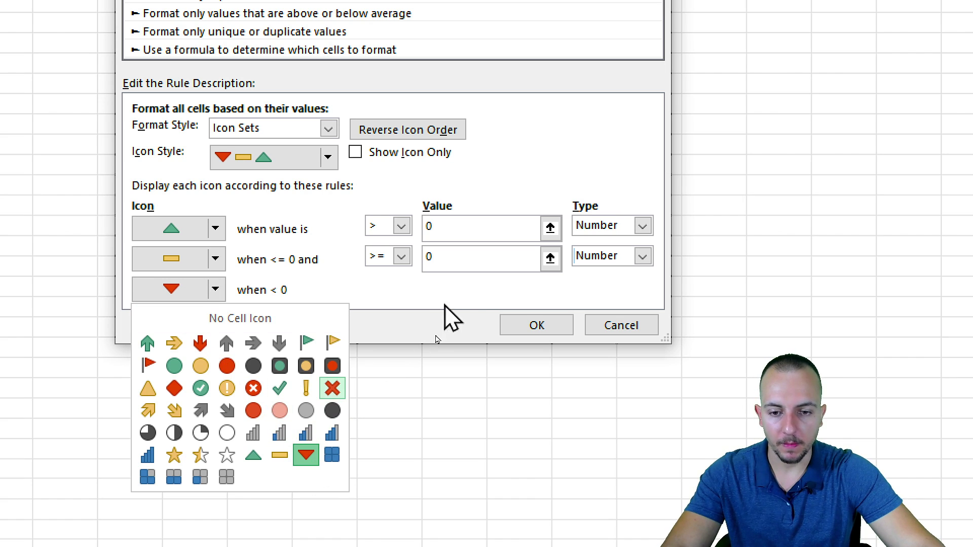
click(450, 319)
click(537, 325)
click(770, 249)
click(697, 251)
click(90, 68)
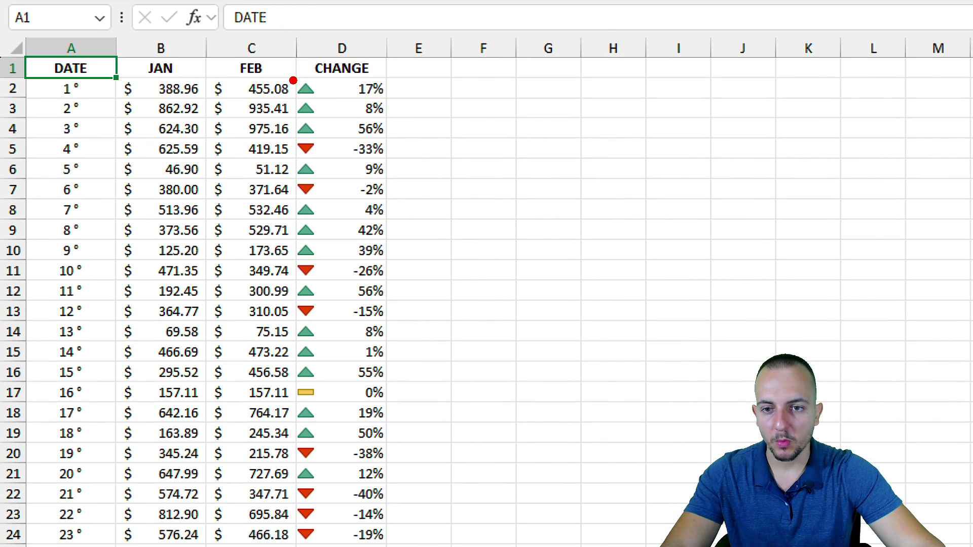
mouse_move(285, 74)
mouse_down()
mouse_move(395, 146)
mouse_move(552, 115)
mouse_up()
Copy a formatted CHANGE cell into TOTAL row cell D34, showing 3% with a green up triangle.
click(360, 337)
click(370, 286)
drag(357, 215, 355, 335)
click(343, 283)
key(ctrl+c)
click(352, 377)
key(ctrl+v)
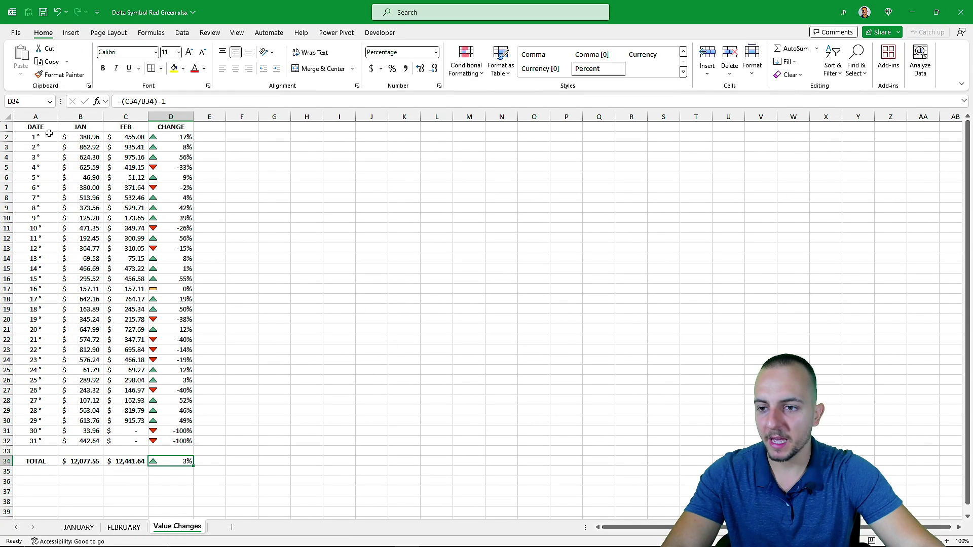
click(45, 127)
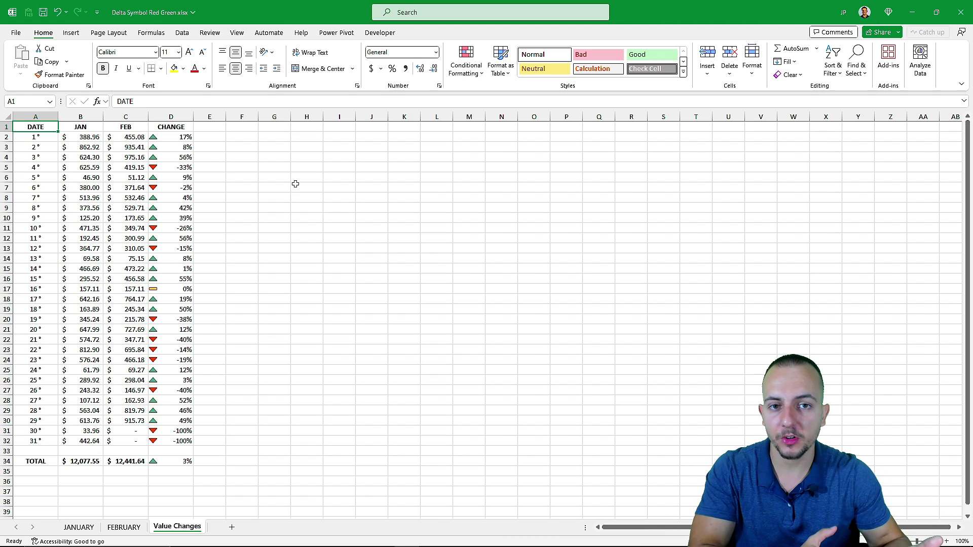